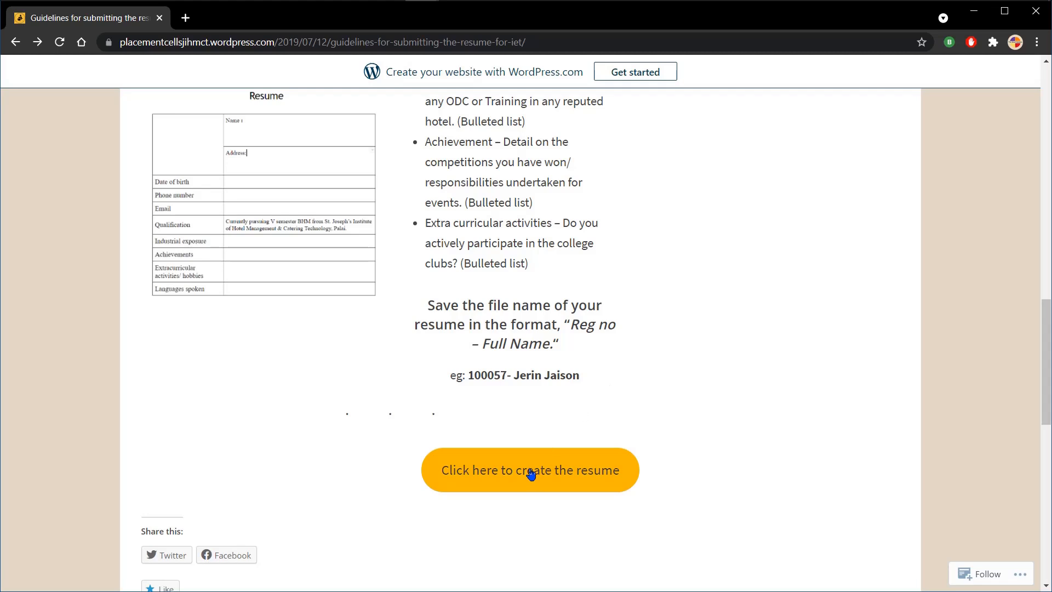
Step: Make a copy of the IET Resume Format document and rename it "Your Name - Reg Number"
click(529, 470)
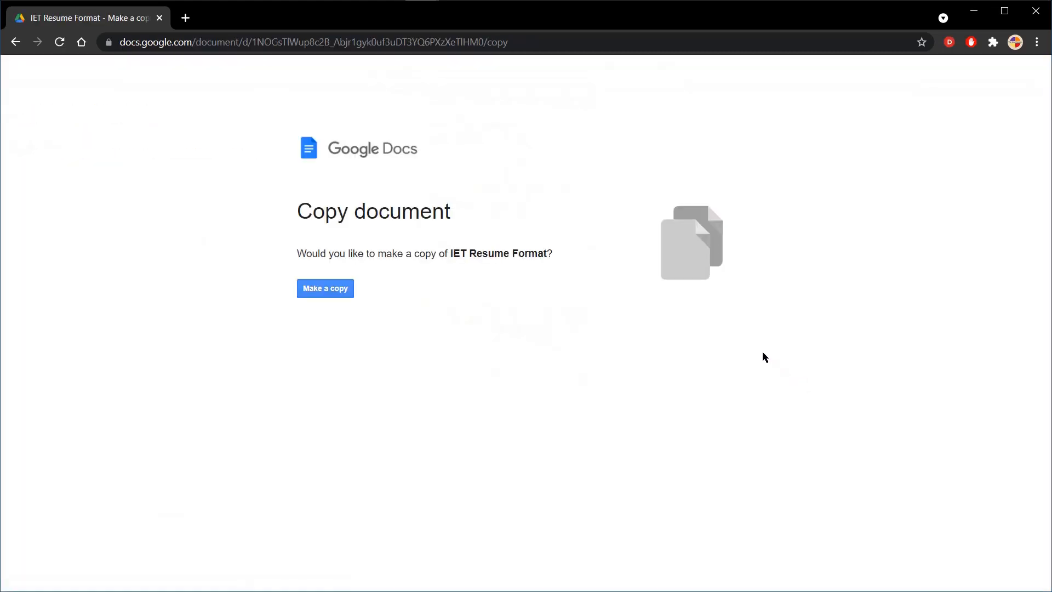
click(332, 290)
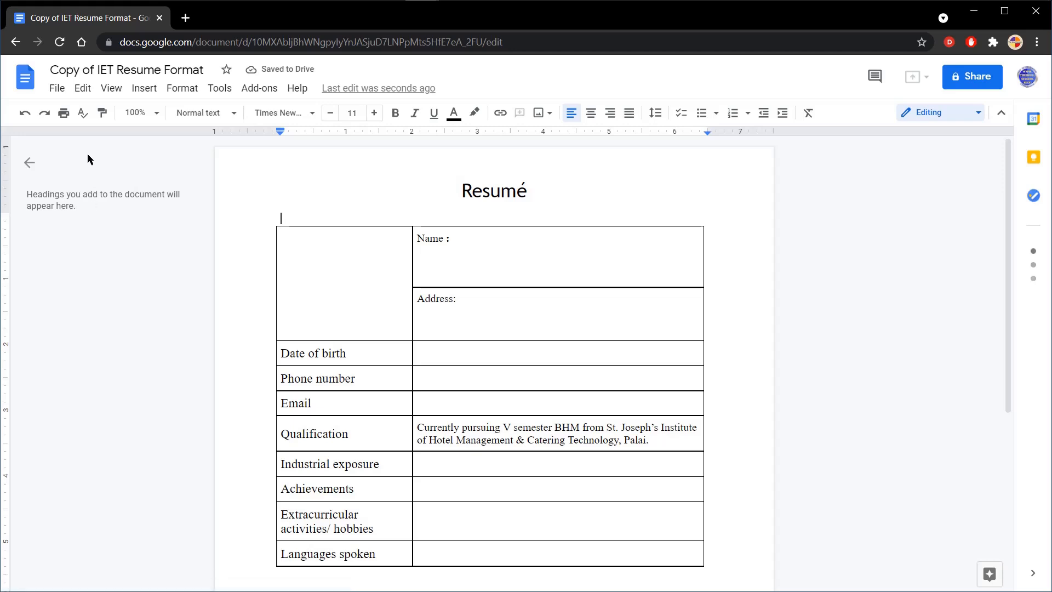
click(154, 71)
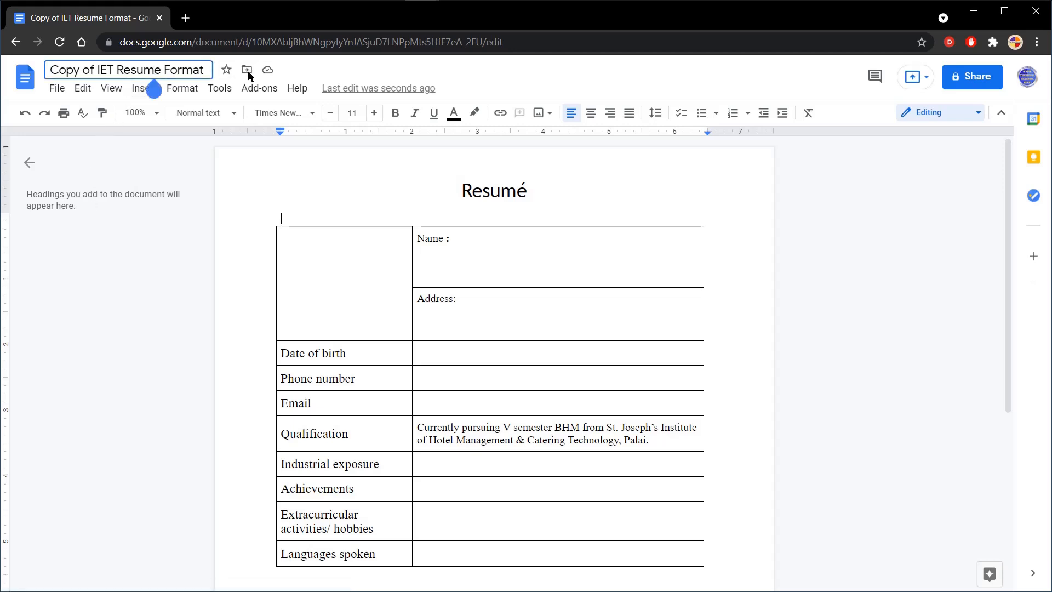
key(ctrl+a)
text(Your Name)
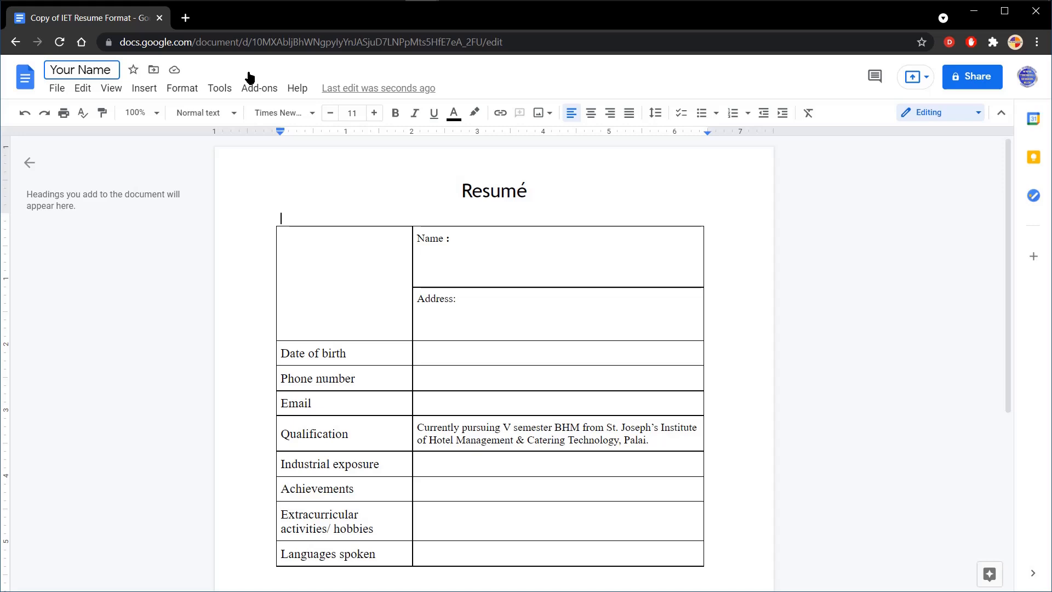
text( - Reg Number)
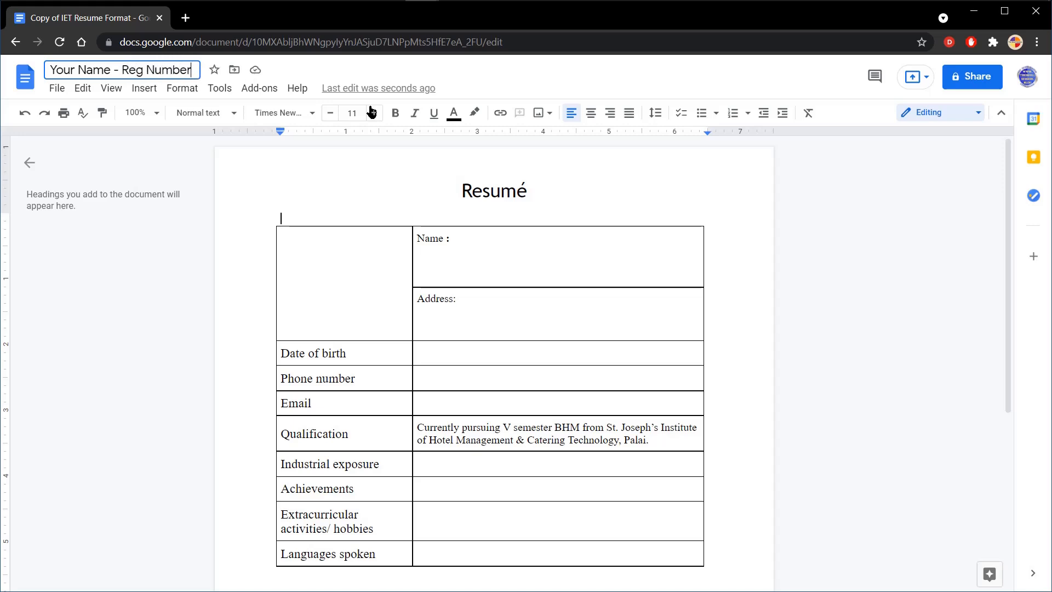
Step: Enter the placeholder "FULL NAME" after the Name label in the resume table
click(481, 240)
text(Your)
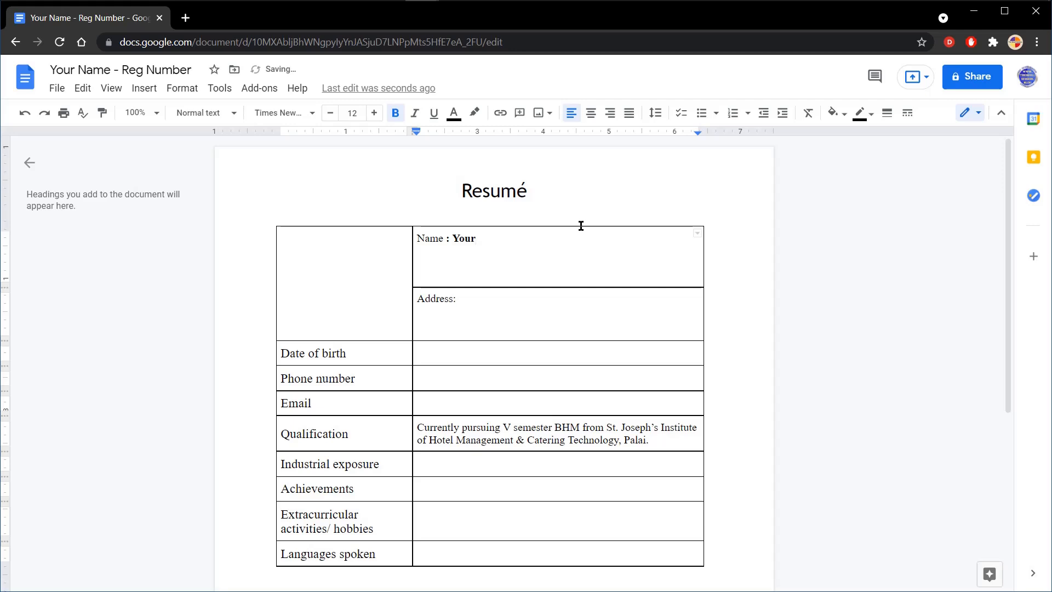
key(BackSpace)
key(BackSpace)
key(BackSpace)
text(FULL NAME)
Step: Insert the image PP photo.jpg from the computer's Downloads folder into the empty cell beside the name and address
click(355, 280)
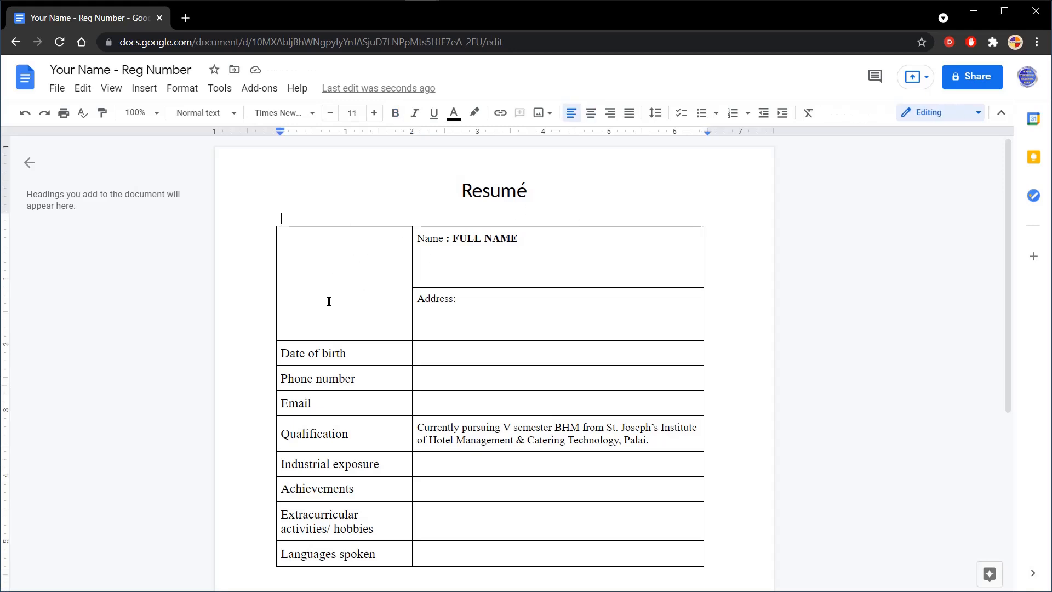
click(145, 89)
mouse_move(170, 121)
click(289, 117)
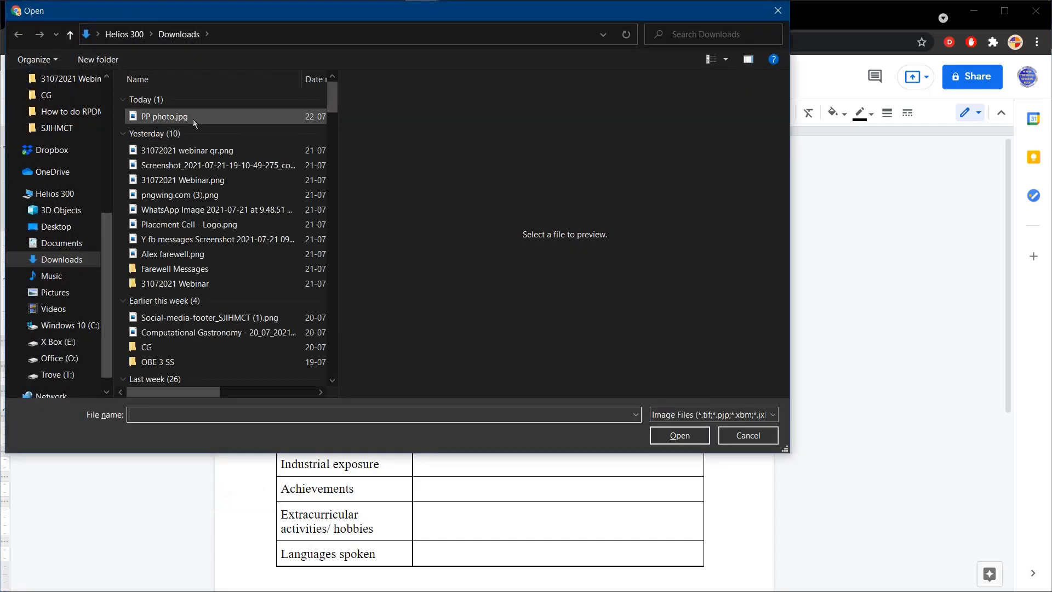
click(193, 117)
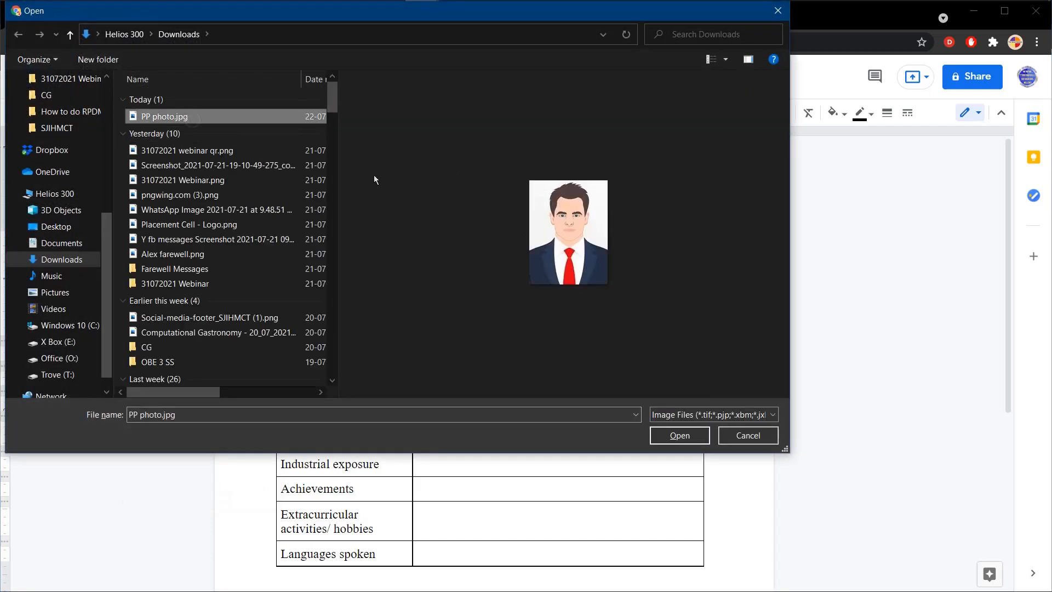
click(668, 436)
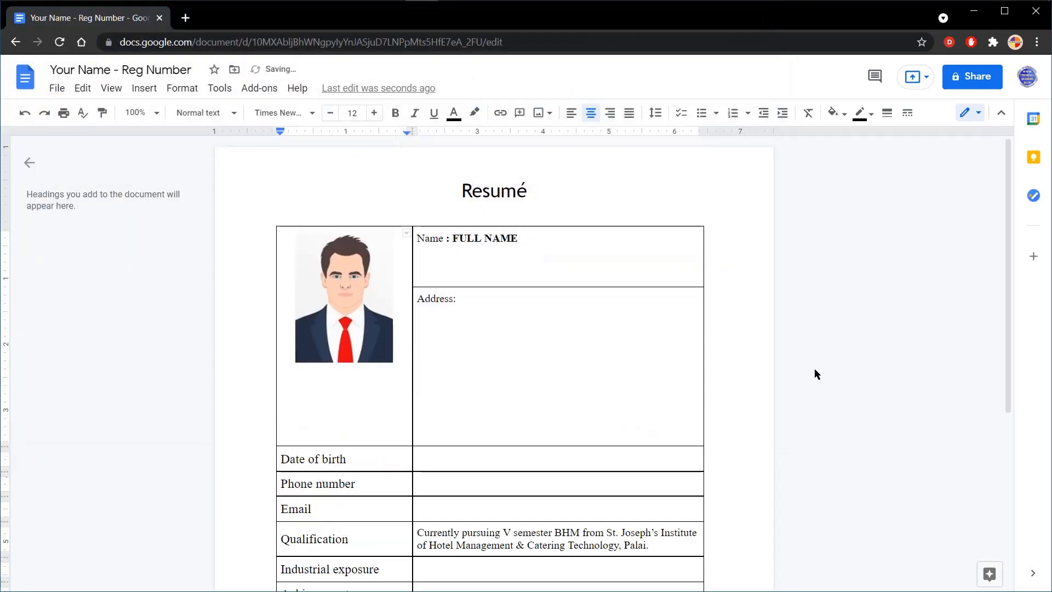
Step: Remove the extra blank lines below the photo in its table cell
key(Delete)
key(Delete)
key(Delete)
key(Delete)
key(Delete)
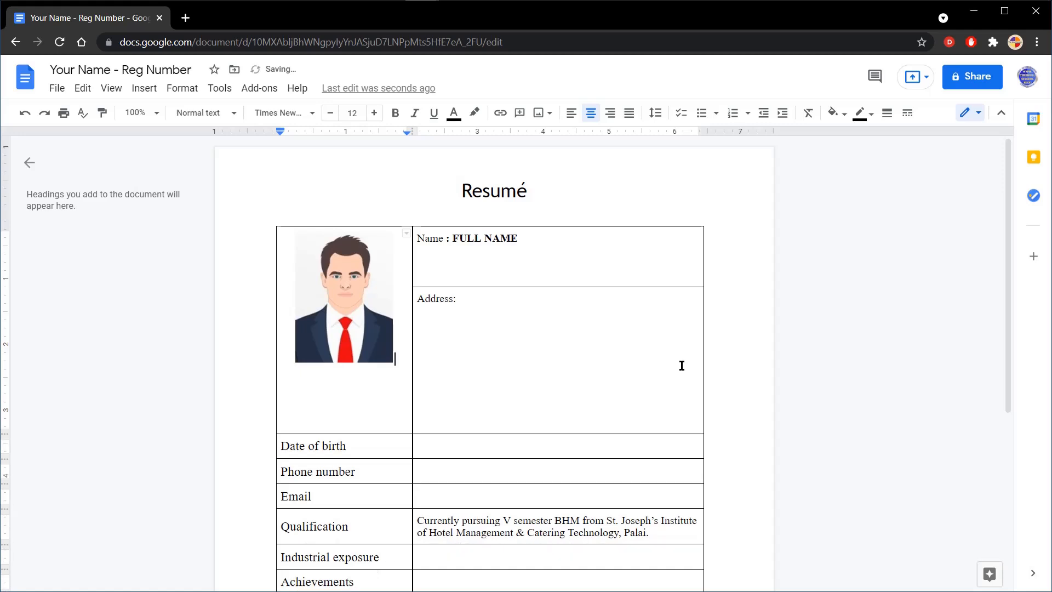
key(Delete)
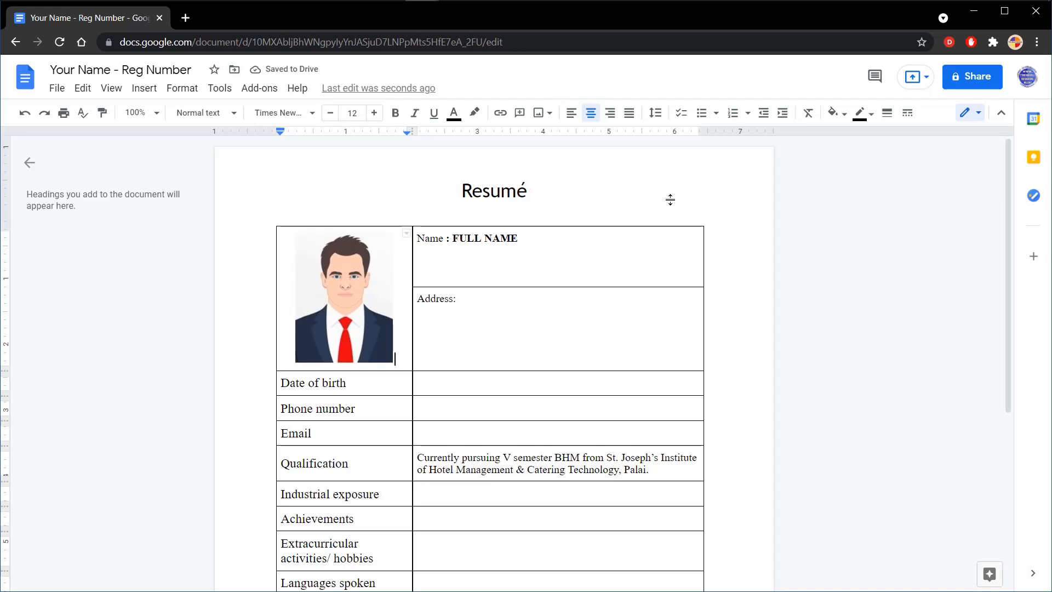
Step: Add the line "House Name/ Number" beneath the Address label
click(445, 315)
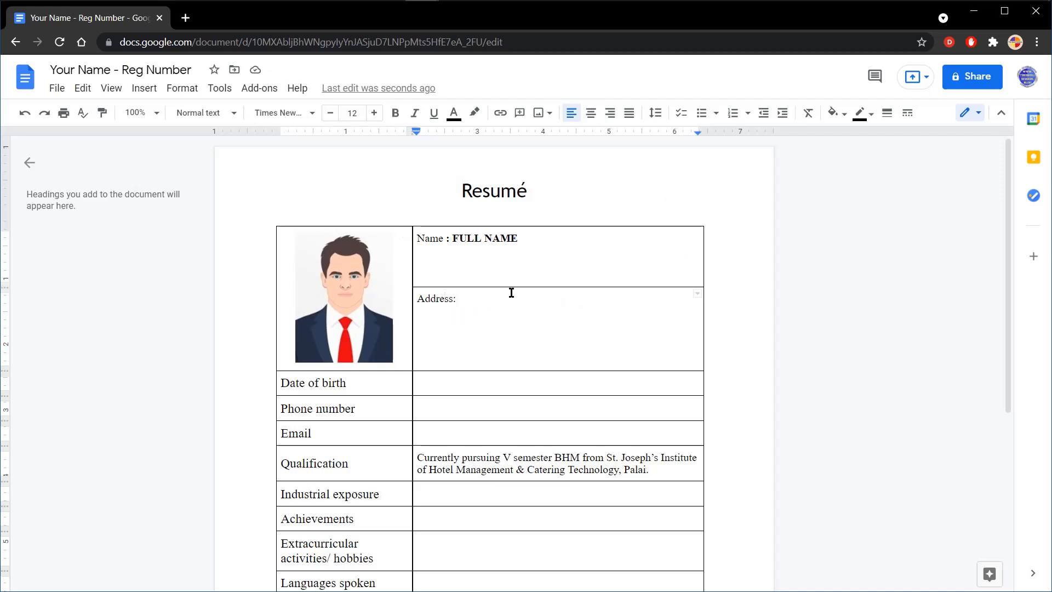
key(Return)
text(House Name)
key(Return)
key(BackSpace)
text(/ Number)
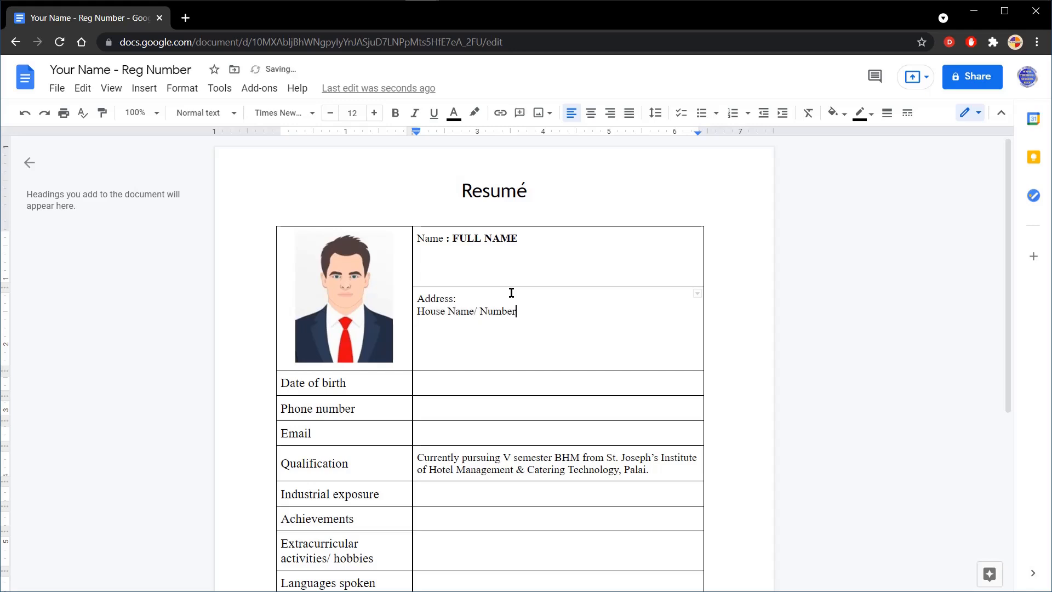
Step: Complete the address cell with separate lines for "P.O.", "Place", "District" and "State"
key(Return)
text(P.O.)
key(Return)
text(Place)
key(Return)
text(District)
key(Return)
text(State)
Step: Fill in the Date of birth row with "dd/mm/yyyy" and the Phone number row with a masked placeholder number
click(456, 381)
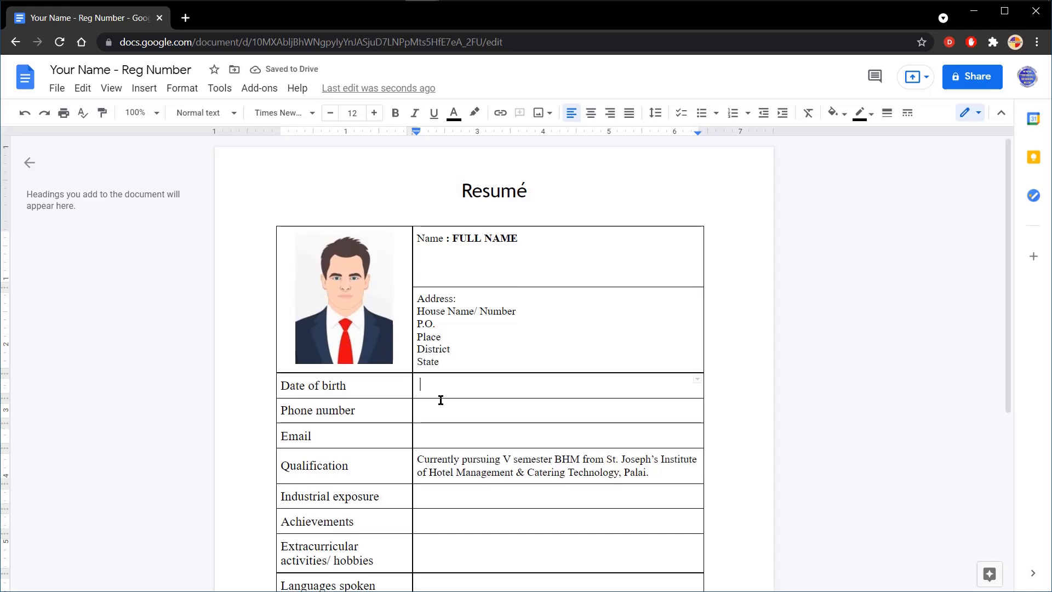
text(dd/mm/yyyy)
click(441, 410)
text(9)
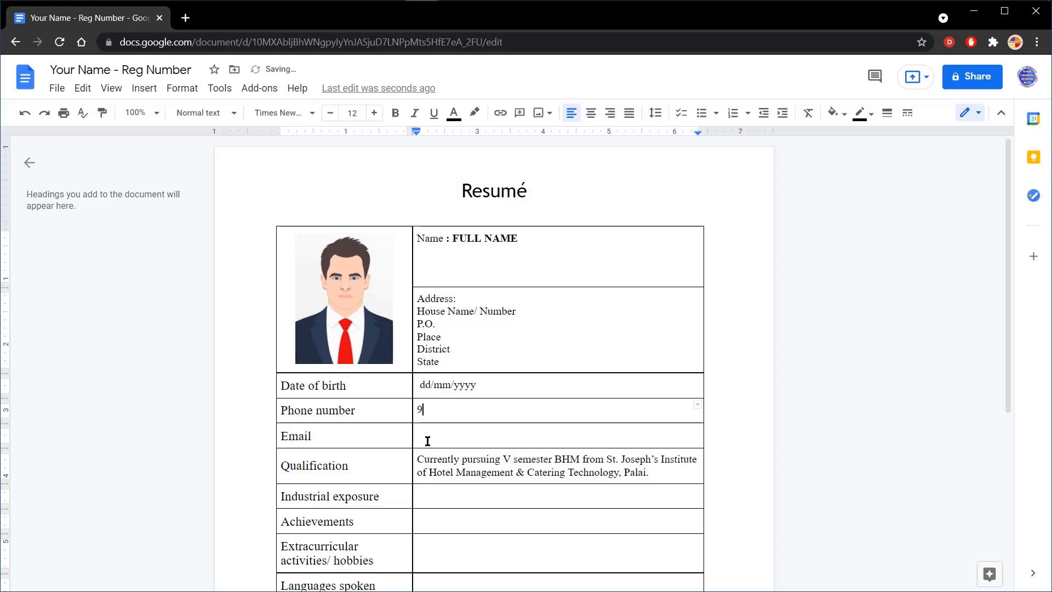
text(xxxxxxxxx)
Step: Fill in the Email row with a placeholder e-mail address
click(434, 434)
text(fullname@gmail.com)
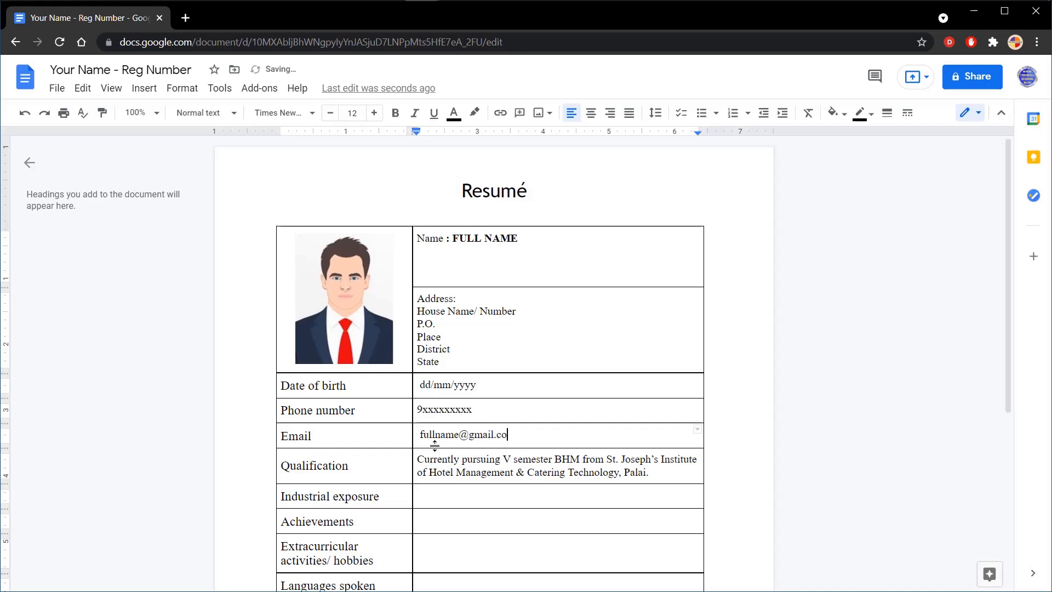
Step: Start a bulleted list in the Industrial exposure row with "Service team for an ODC at HYATT, Kochi on dd/mm/yyy"
click(455, 500)
click(701, 113)
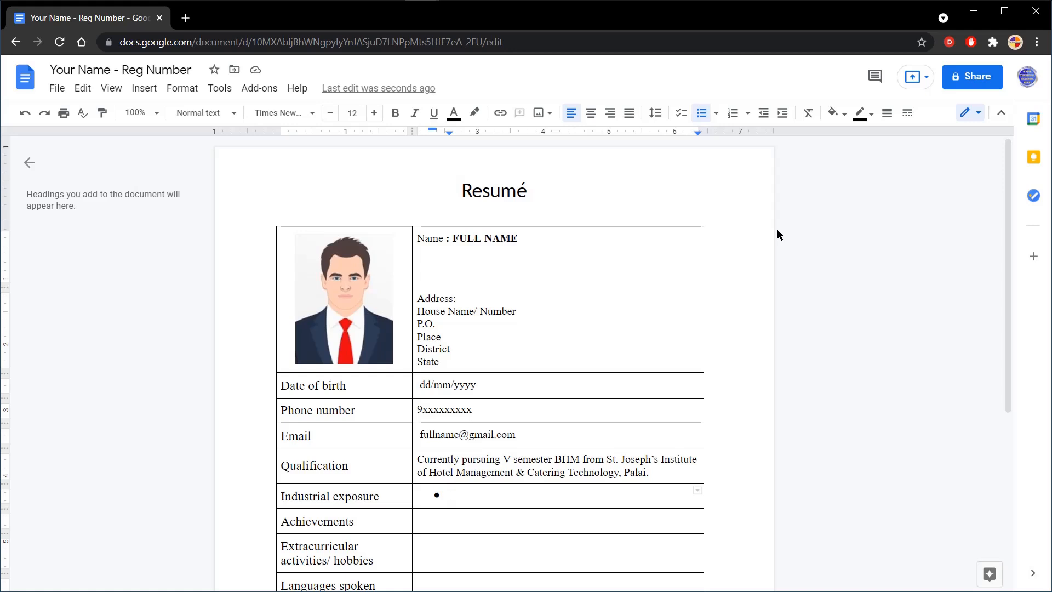
text(Service team)
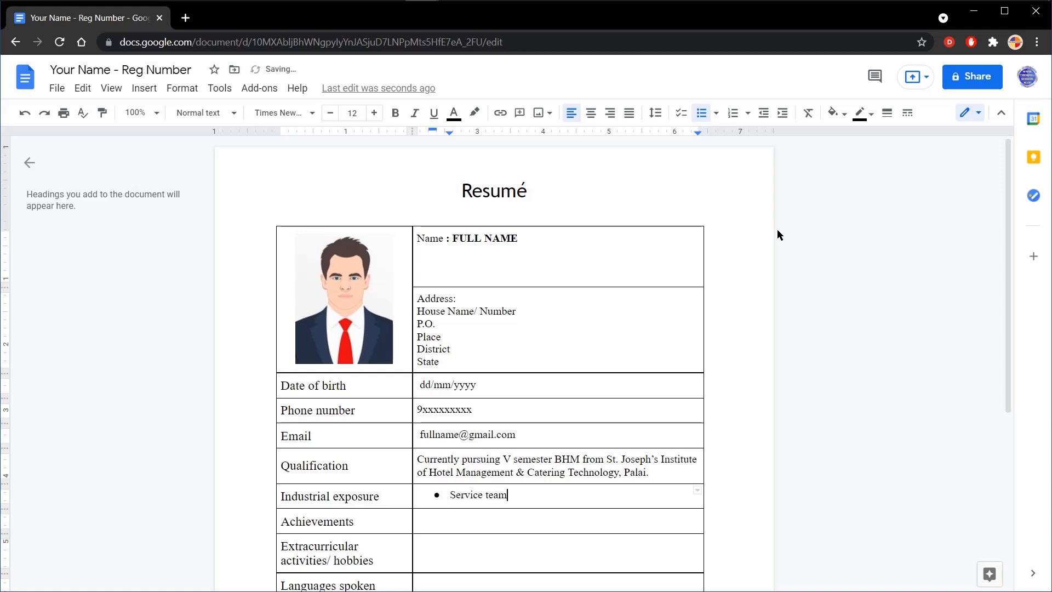
text( for an ODC at HYATT, Koc)
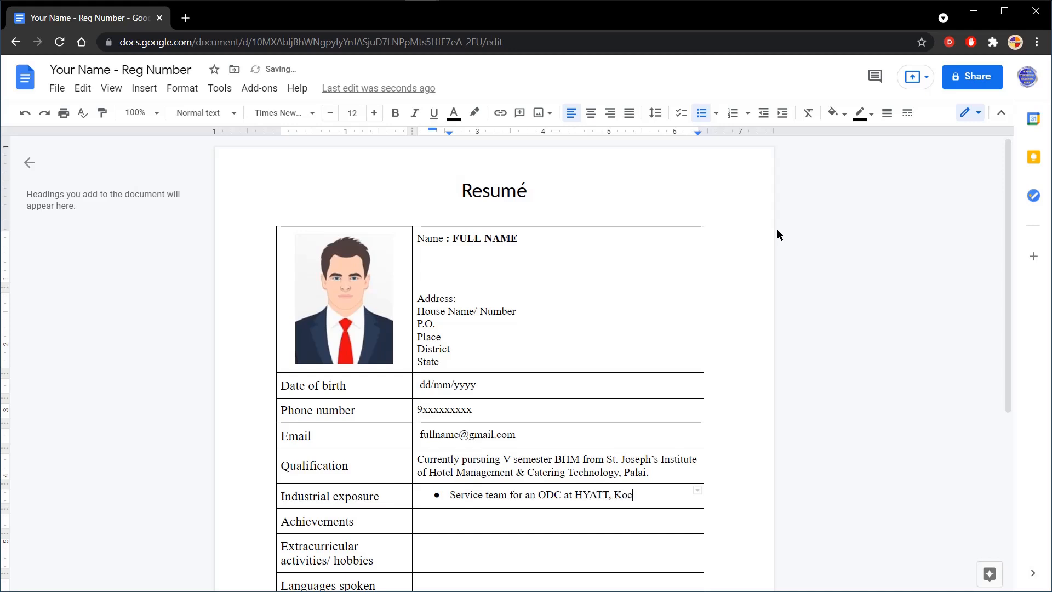
text(hi on dd/mm/yyy)
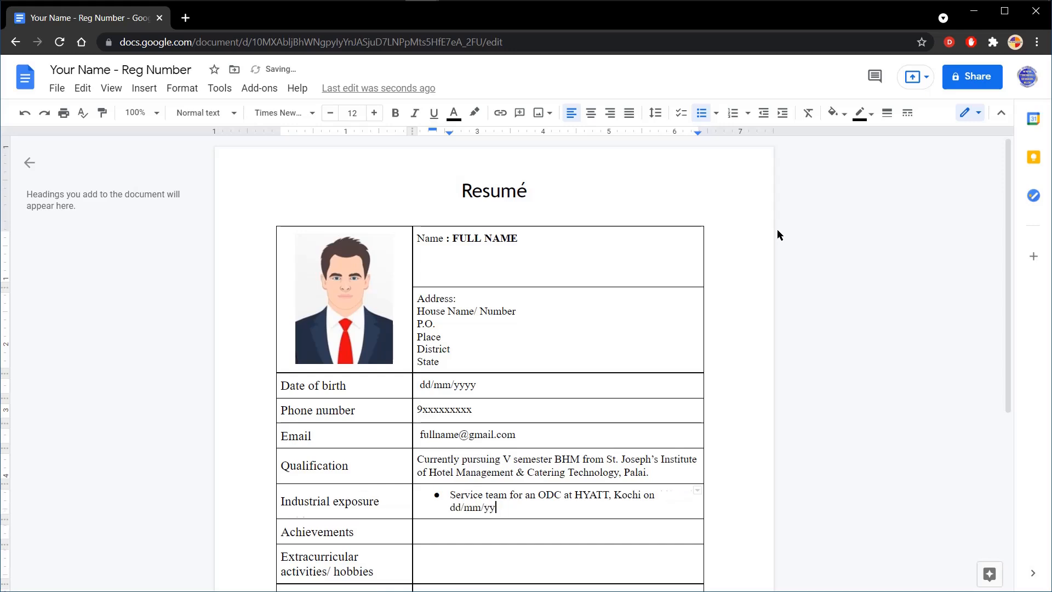
Step: Add a second Industrial exposure bullet: "One month internship at Marriott, Kochi from dd/mm/yyyy to dd/mm/yyyy"
key(Return)
text(One month )
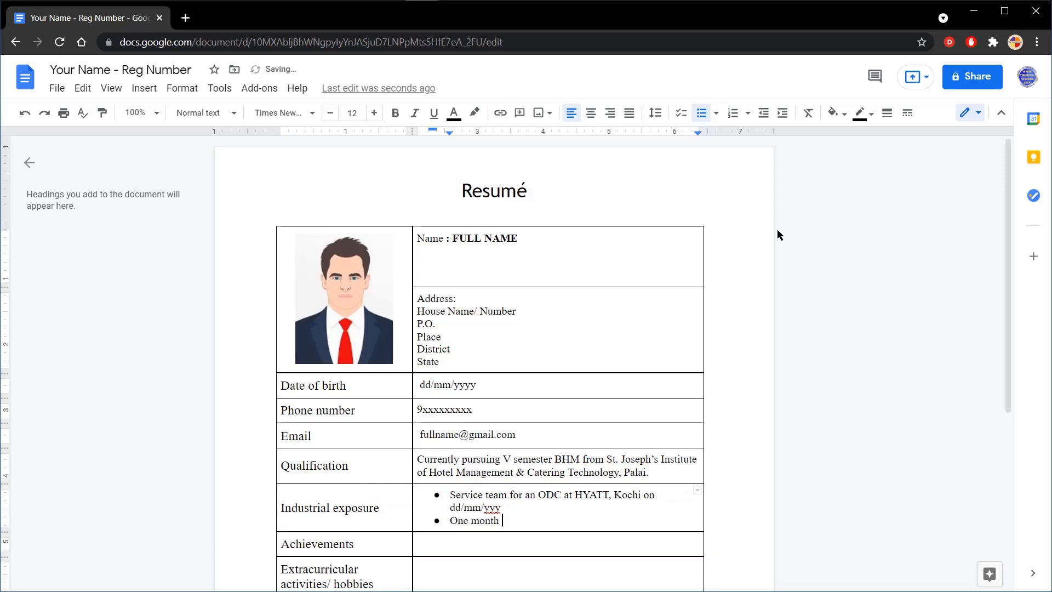
text(internship at Marriott, Kochi from dd/)
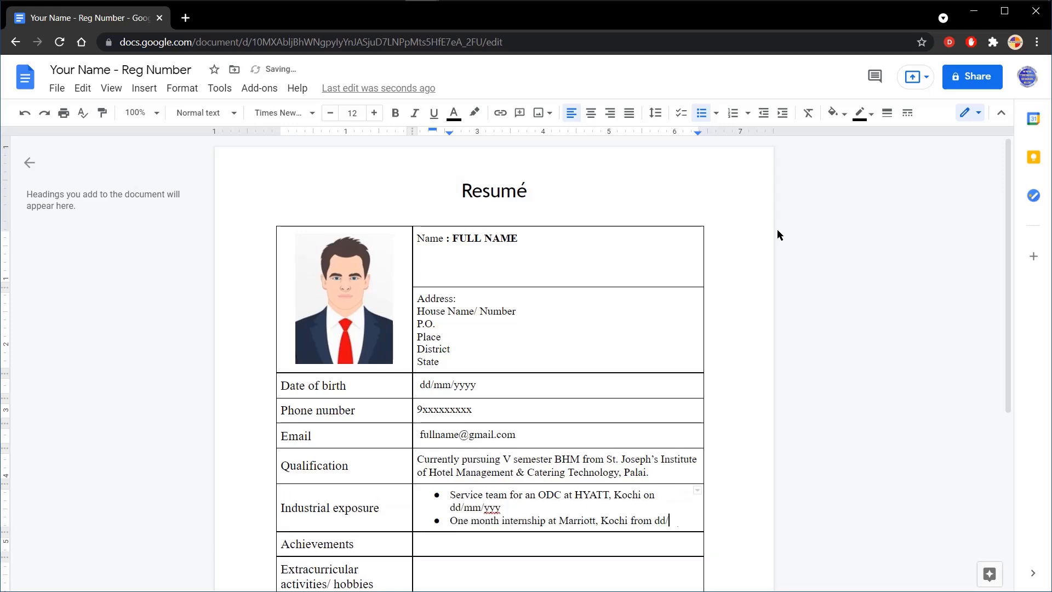
text(mm/yyyy to dd/mm/yyyy)
Step: Start a bulleted list in the Achievements row with "Secured first place in cocktail making competition organised by Le Sommlier Club"
click(461, 556)
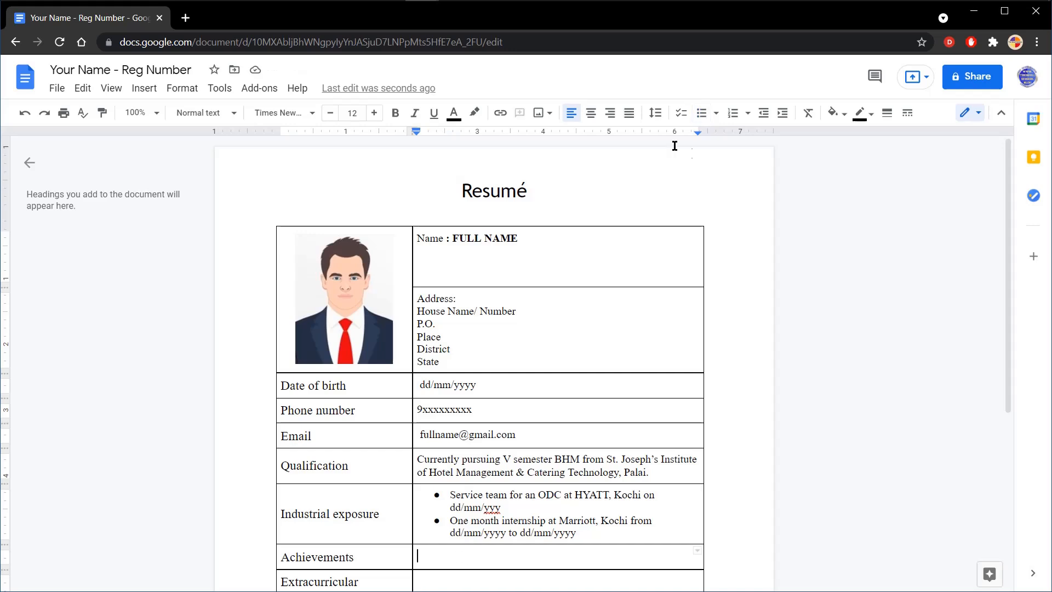
click(701, 113)
text(Secured first place in)
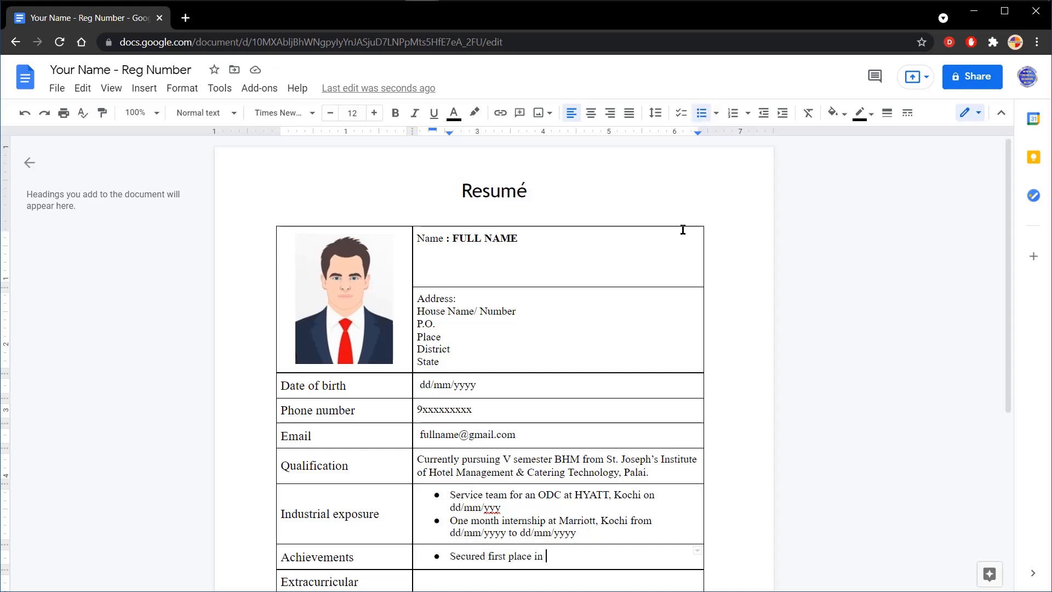
text(cocktail making competitio)
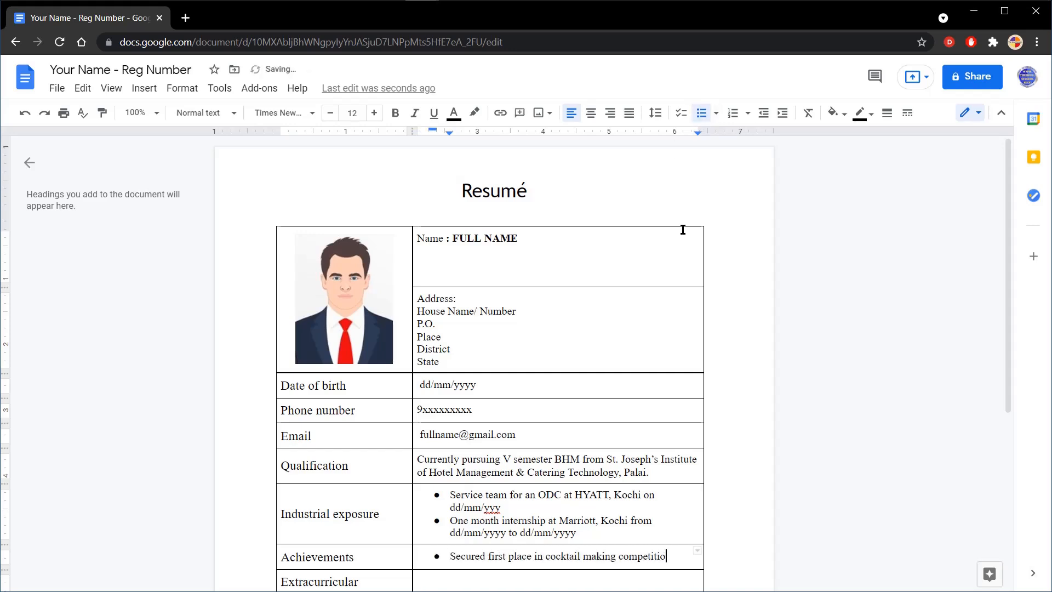
text(n organise)
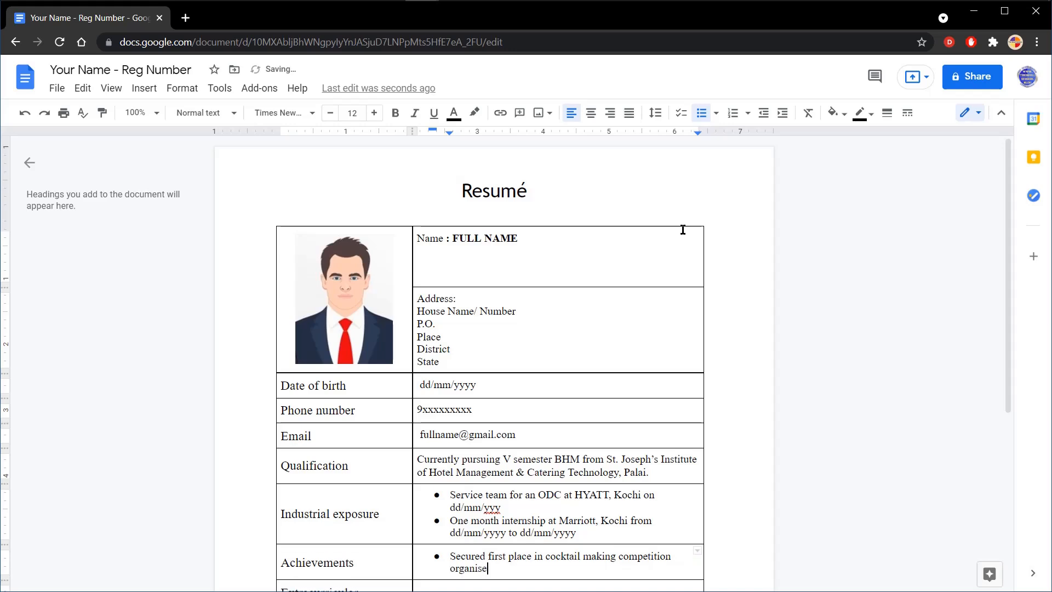
text(d by )
text(le)
text(Le Som)
text(mlier )
text(Cl)
text(ub)
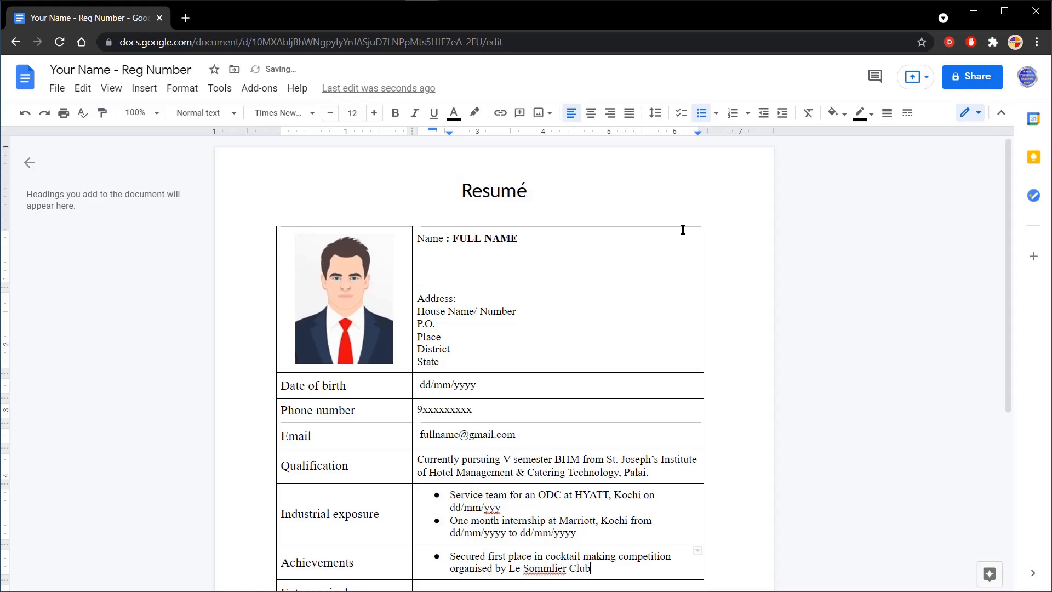
Step: Correct the misspelled club name to "Sommelier" and end the first Achievements bullet with "on dd/mm/yyyy"
right_click(540, 569)
click(580, 426)
click(608, 568)
text(on dd/mm/yyyy)
Step: Add a second Achievements bullet: "Secured first place in Hors d' oeuvre competition organised by The Connoisseur Club on dd/mm/yyyy"
key(Return)
text(Se)
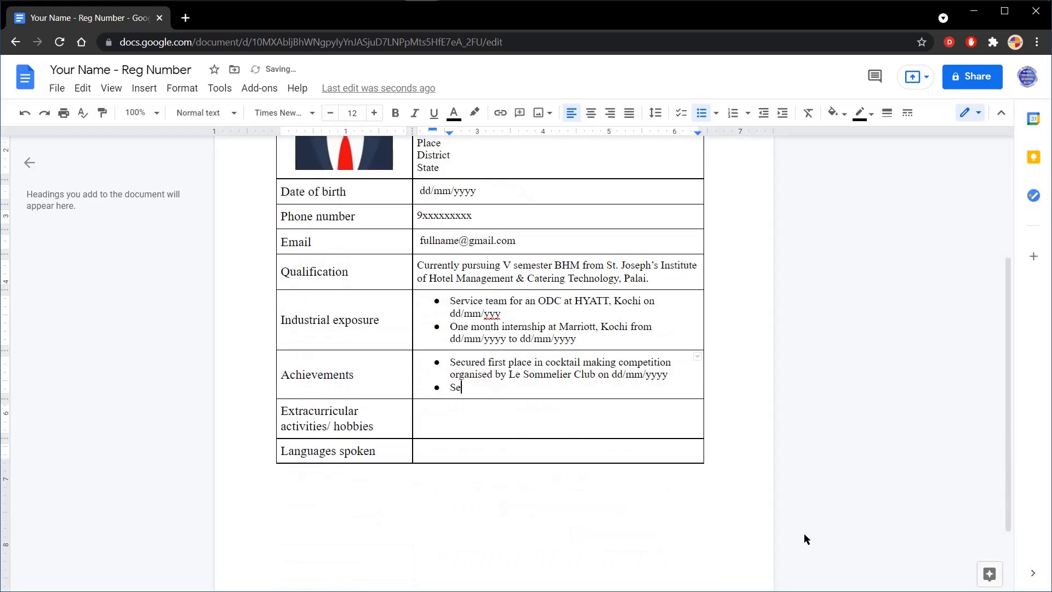
text(cured first place in Hors d' oeuvre c)
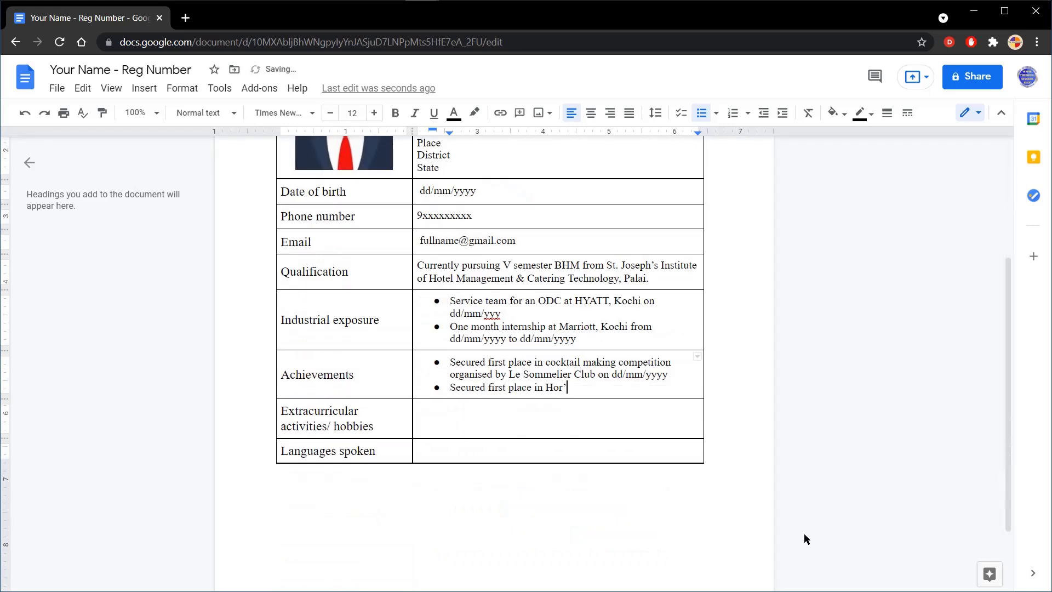
text(ompetition organised by The )
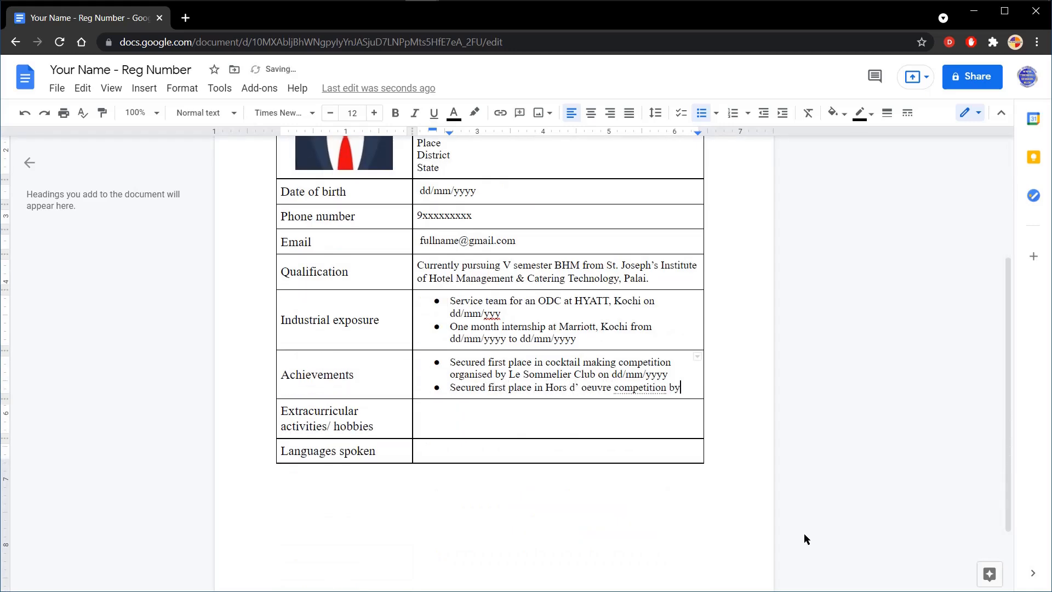
text(Connoisseur Club on dd/mm/yyyy)
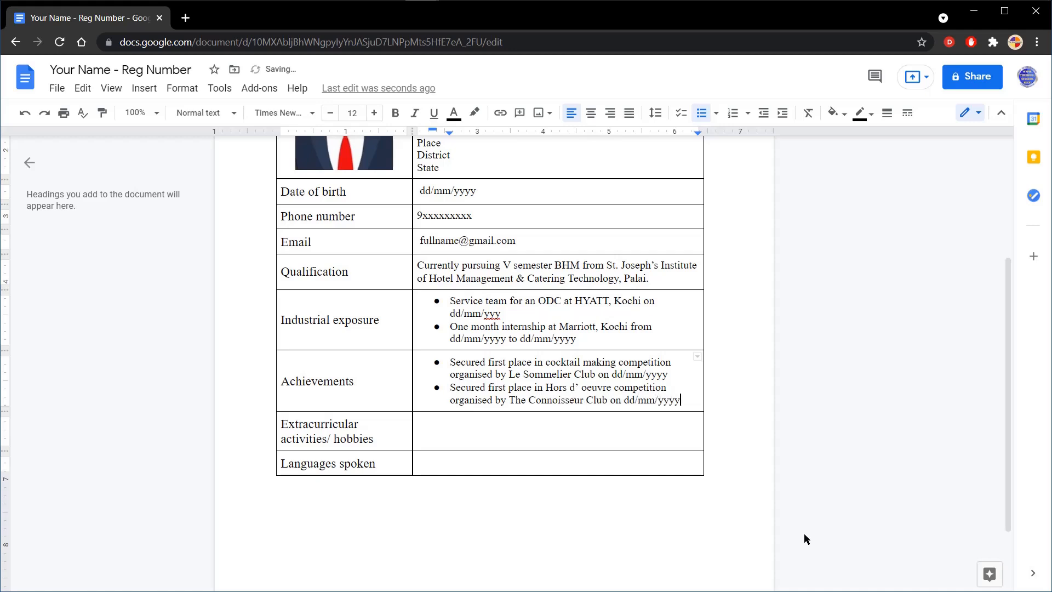
Step: Add an Extracurricular activities/ hobbies bullet: "Organised a quiz competition for the students on behalf of Le Sommelier Club on dd/mm/yyyy"
key(Down)
key(ctrl+shift+8)
text(Organised a quiz competition for the s)
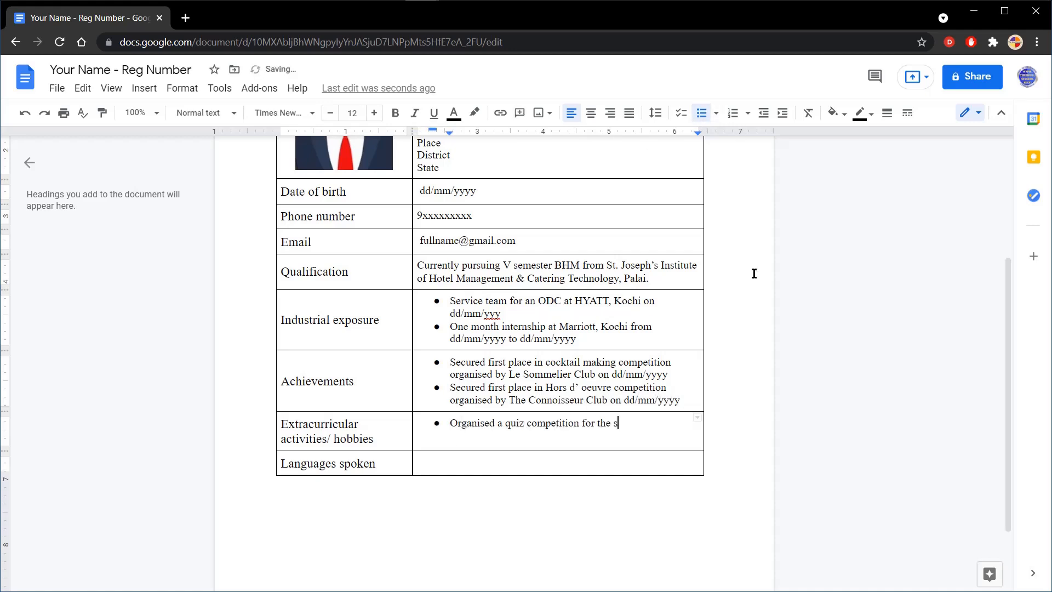
text(tudents on behalf of Le Sommelier Club on dd/mm/yyyy)
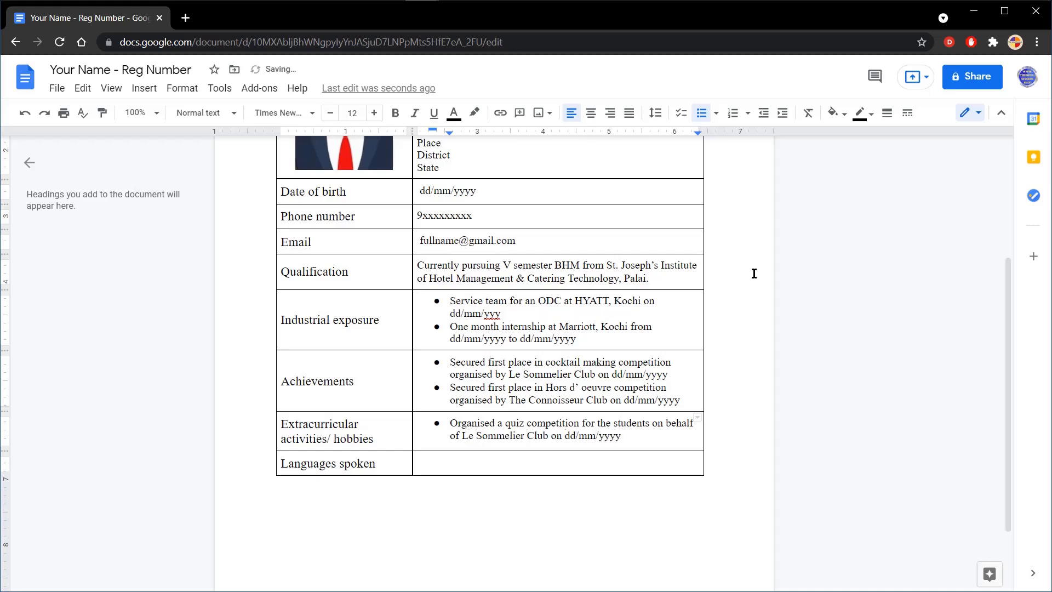
Step: Fill in the Languages spoken row with "English, Hindi, Malayalam"
click(487, 462)
text(English, )
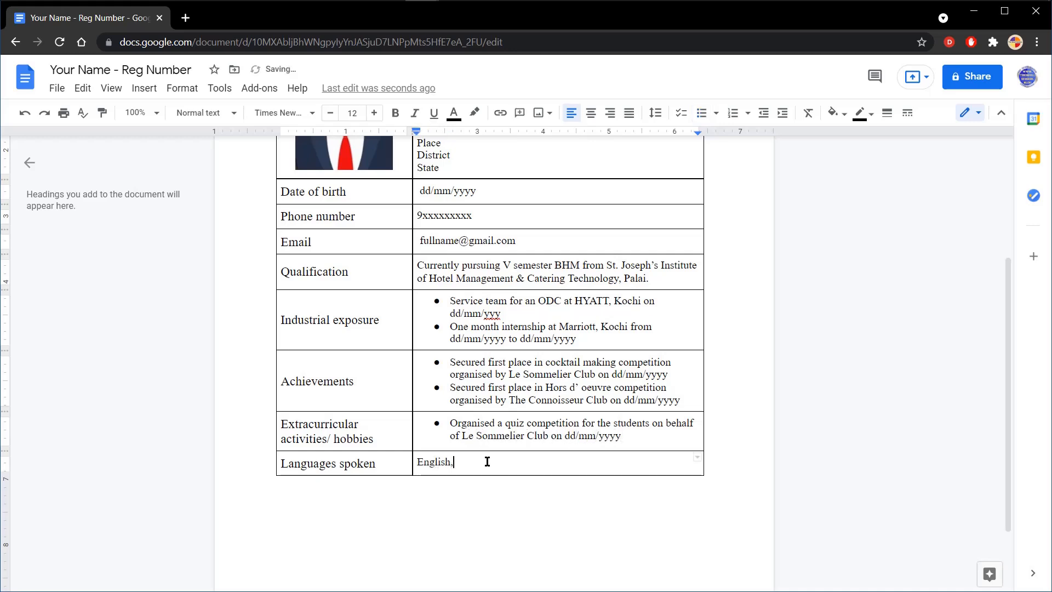
text(Hindi, Malayalam)
Step: Review the completed resume from the title to the Languages spoken row, temporarily hiding the menus for a fuller page view
scroll(738, 468, up, 3)
scroll(730, 368, down, 3)
scroll(730, 368, down, 1)
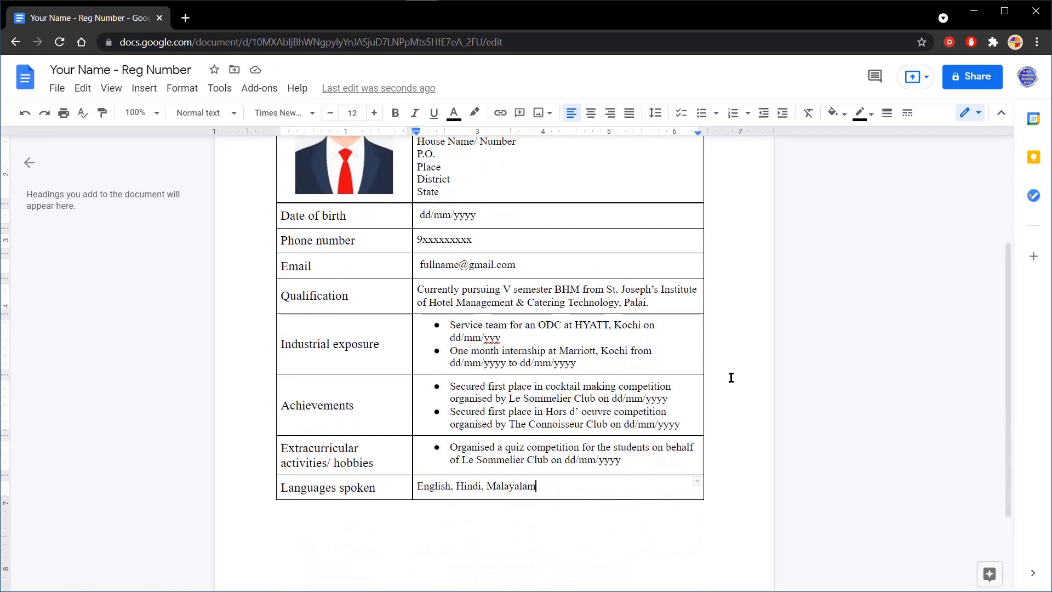
scroll(731, 375, up, 2)
scroll(734, 427, up, 1)
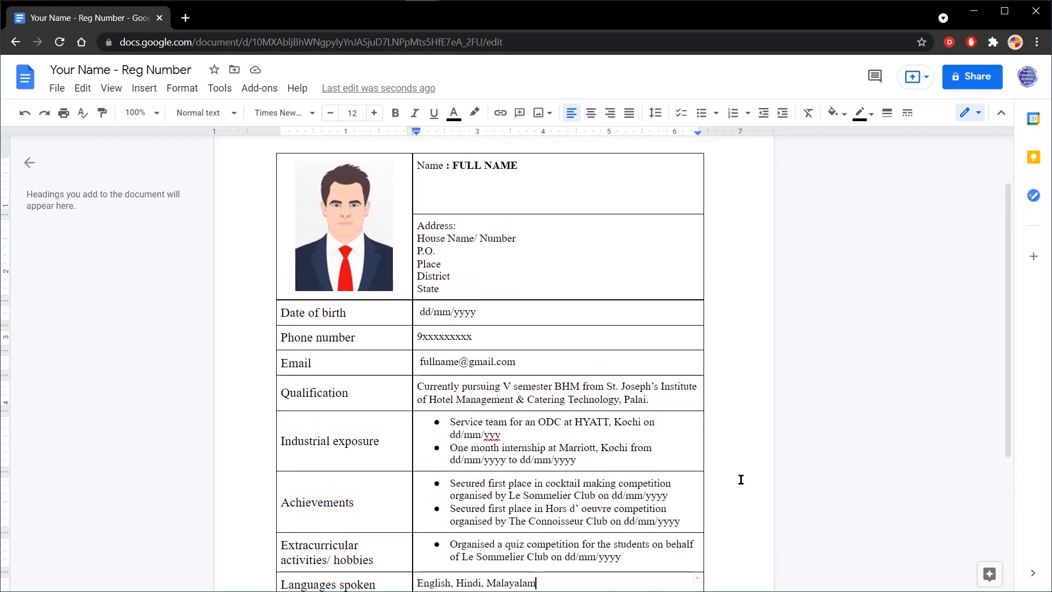
click(1001, 115)
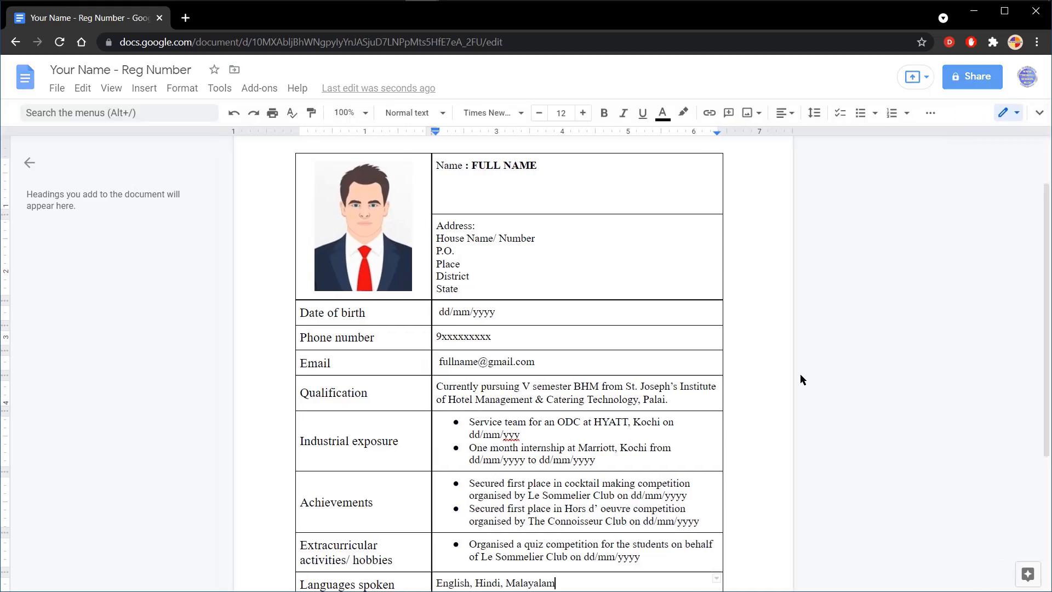
scroll(771, 334, up, 1)
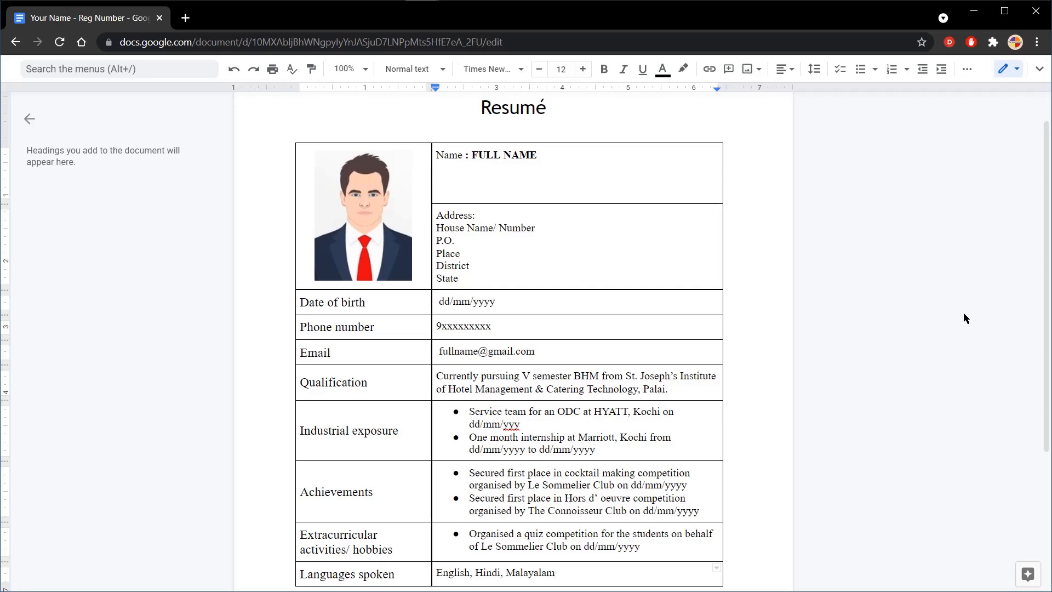
key(ctrl+shift+f)
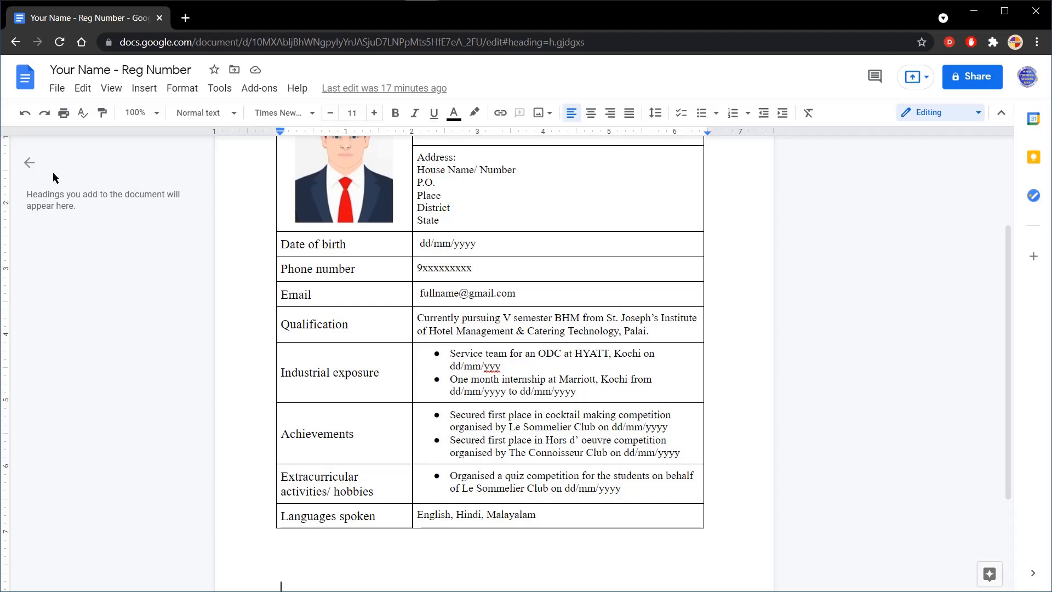
Step: Download the resume as a PDF document (.pdf)
click(57, 87)
mouse_move(151, 243)
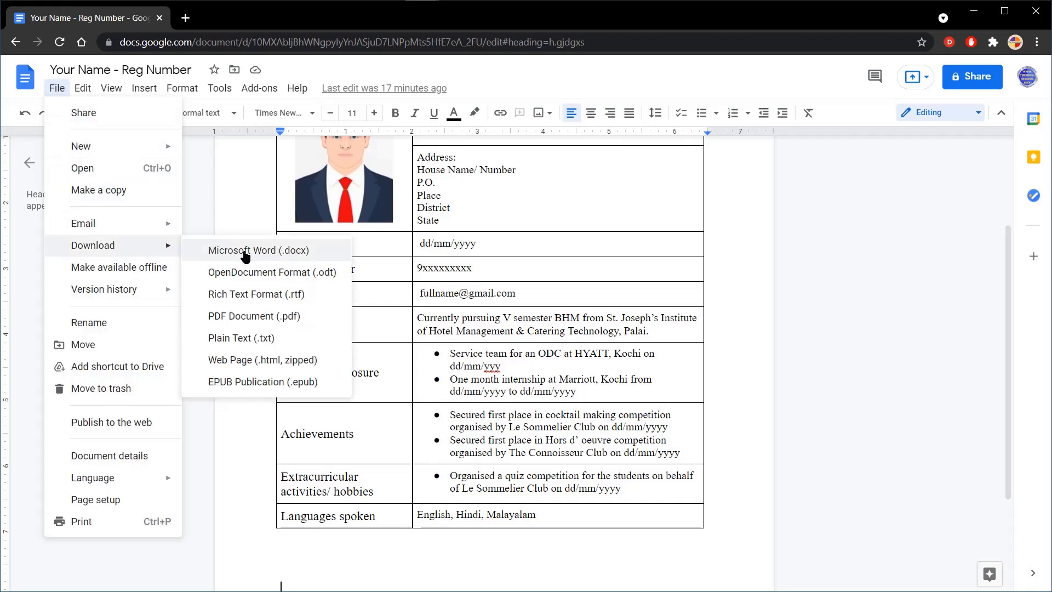
click(245, 319)
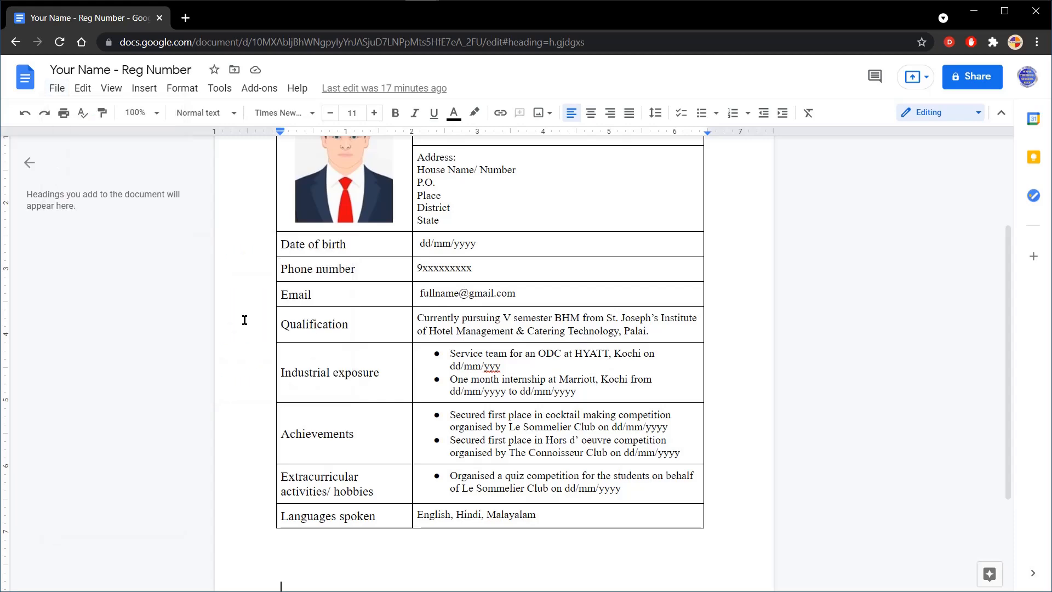